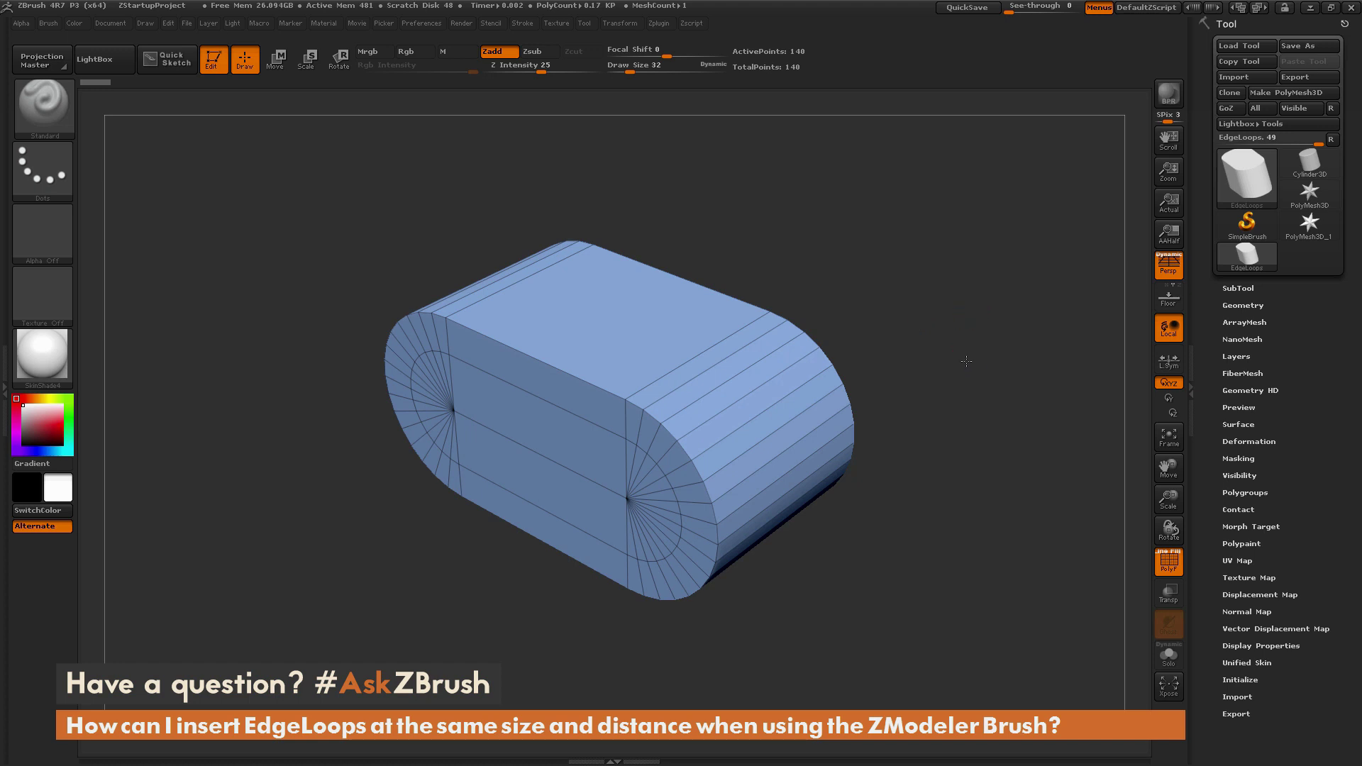
# Inspect the rounded mesh, then choose the ZModeler brush with the B, Z, M shortcut
pyautogui.moveTo(966, 361)
pyautogui.mouseDown()
pyautogui.moveTo(997, 298)
pyautogui.moveTo(968, 281)
pyautogui.moveTo(922, 406)
pyautogui.moveTo(967, 401)
pyautogui.moveTo(964, 366)
pyautogui.moveTo(954, 389)
pyautogui.mouseUp()
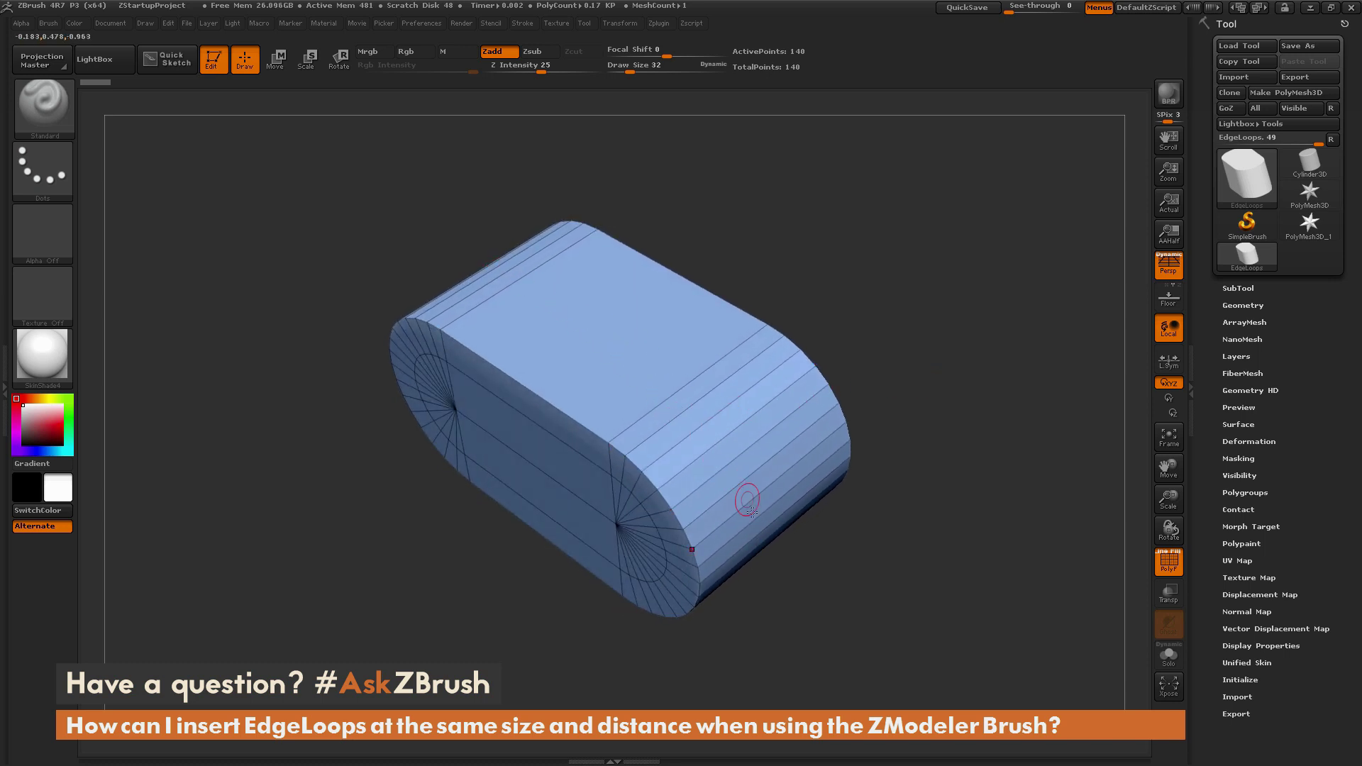
pyautogui.moveTo(853, 268); pyautogui.dragTo(537, 499)
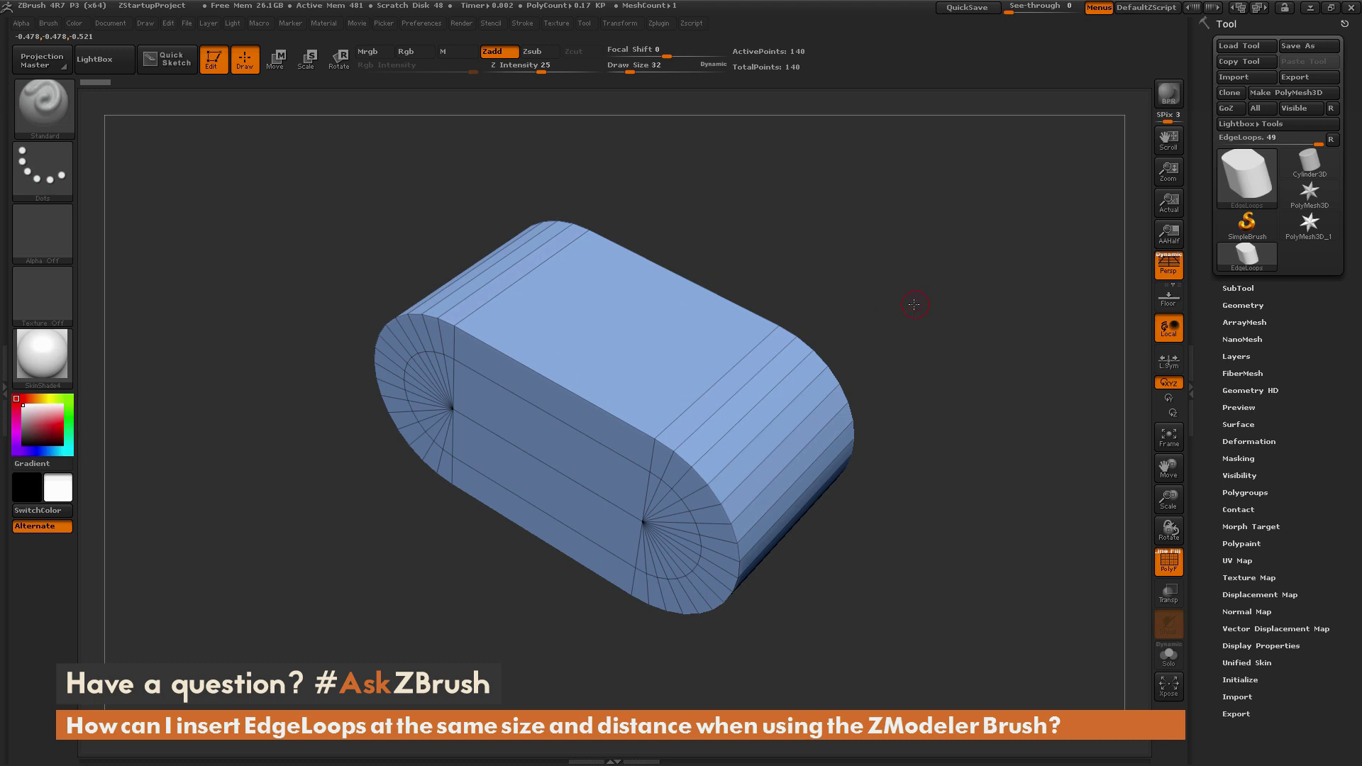
pyautogui.moveTo(914, 304); pyautogui.dragTo(909, 309)
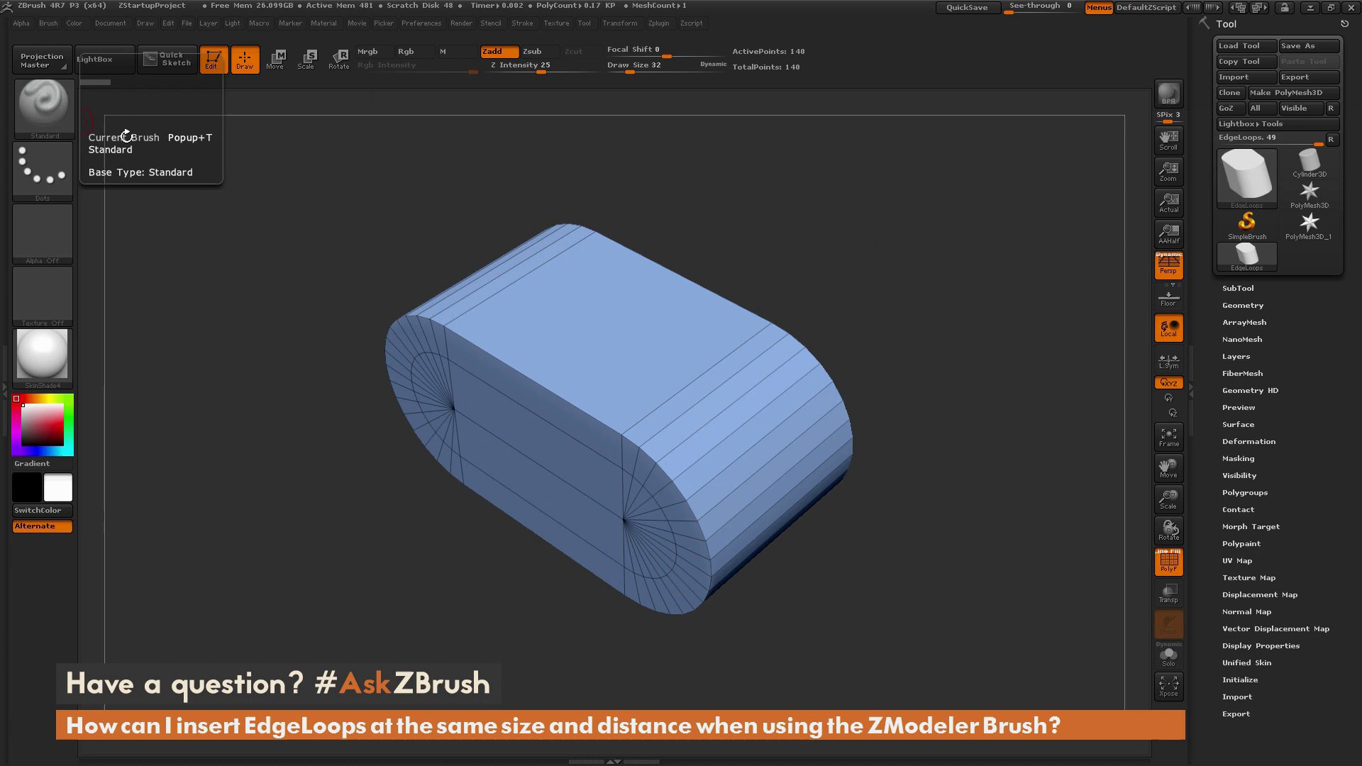
pyautogui.press('b')
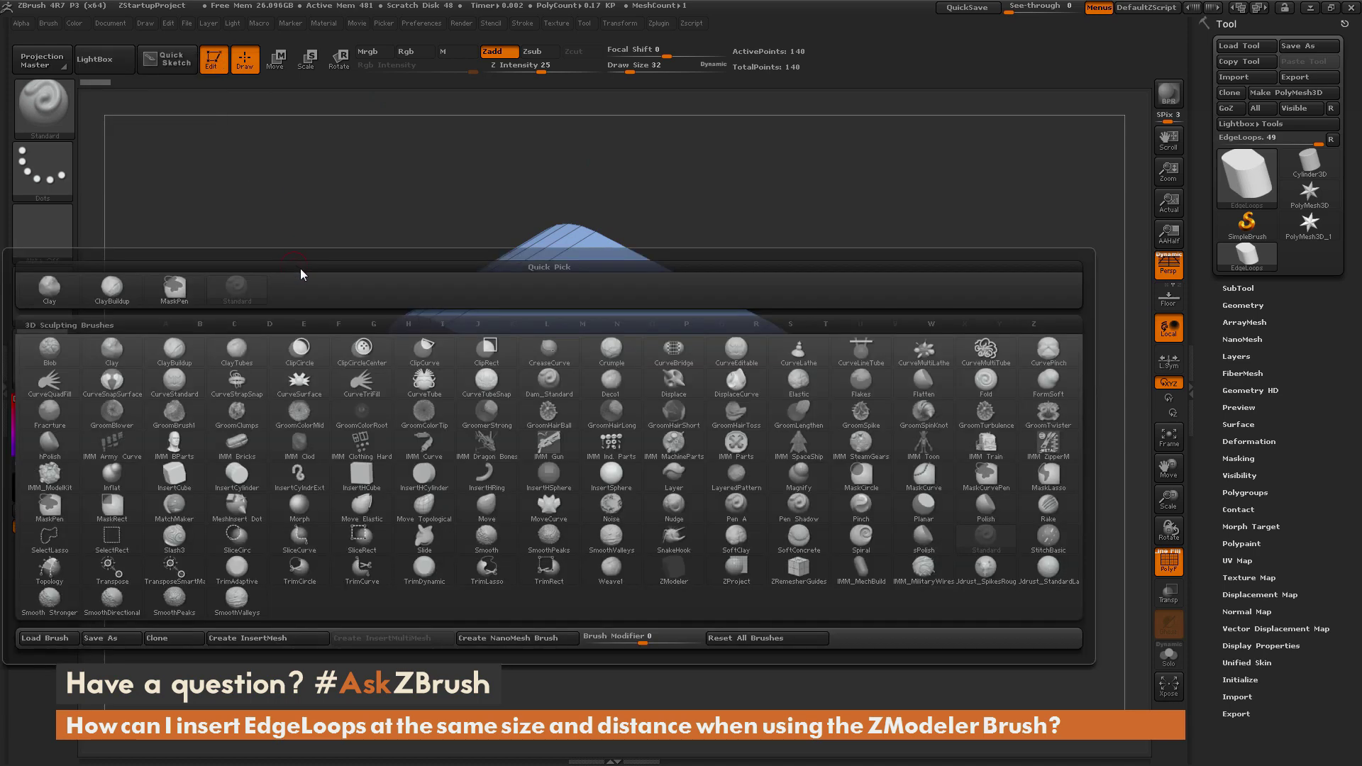
pyautogui.press('z')
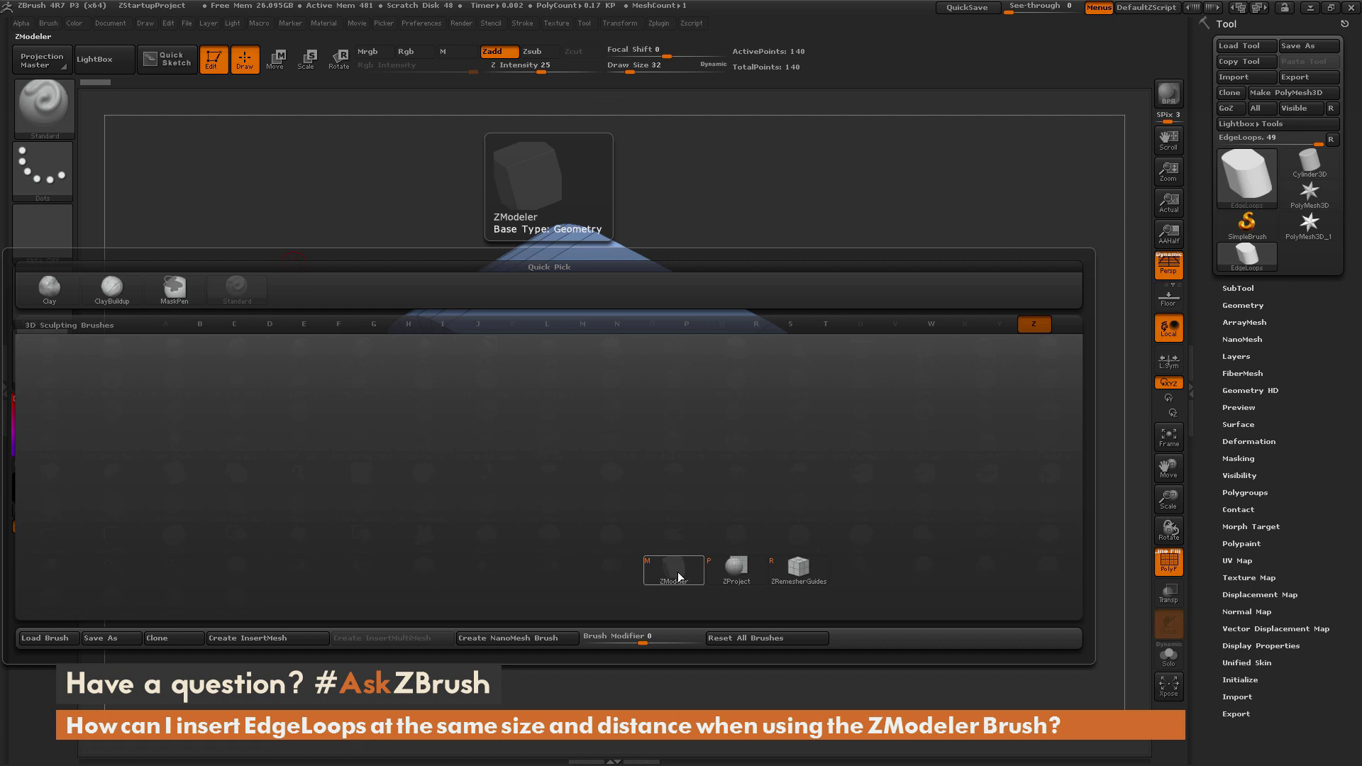
pyautogui.press('m')
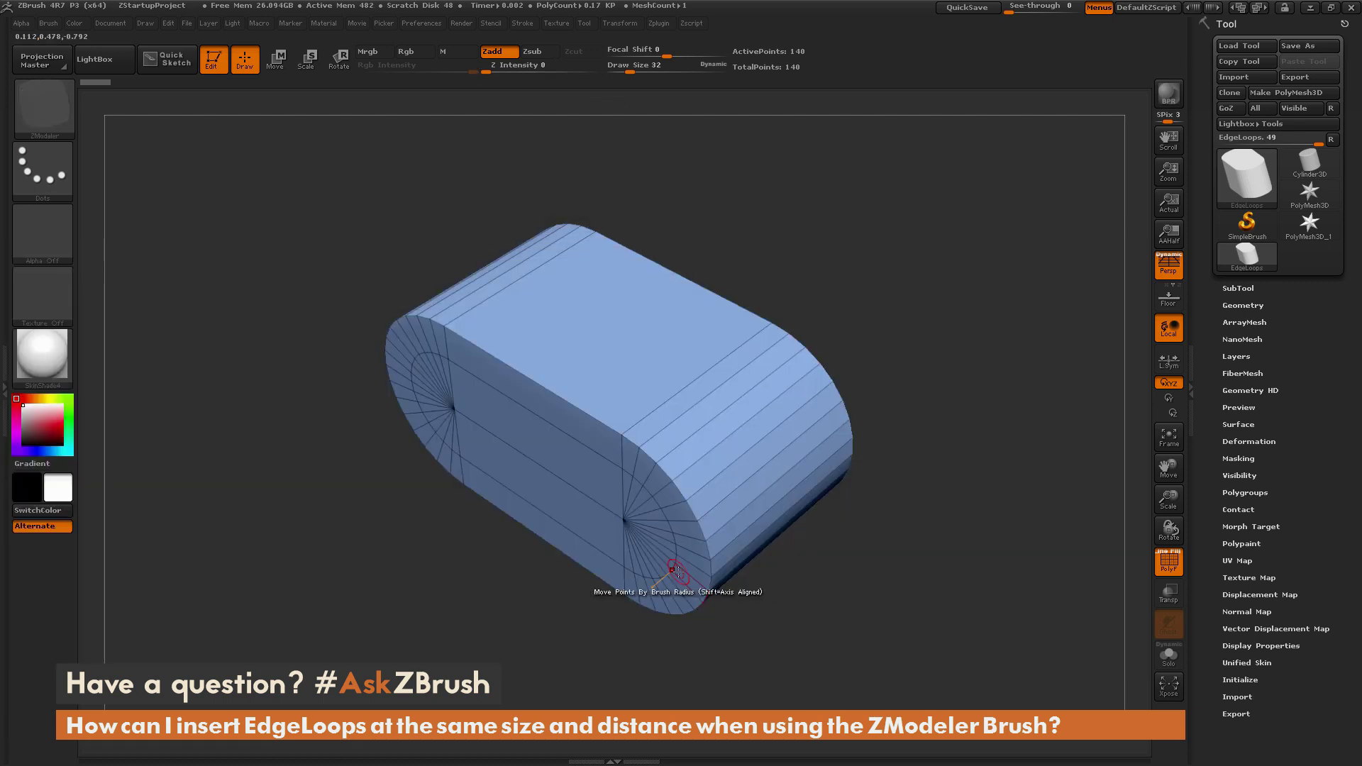
# Insert four single edge loops across the box's sides and top face
pyautogui.click(667, 402)
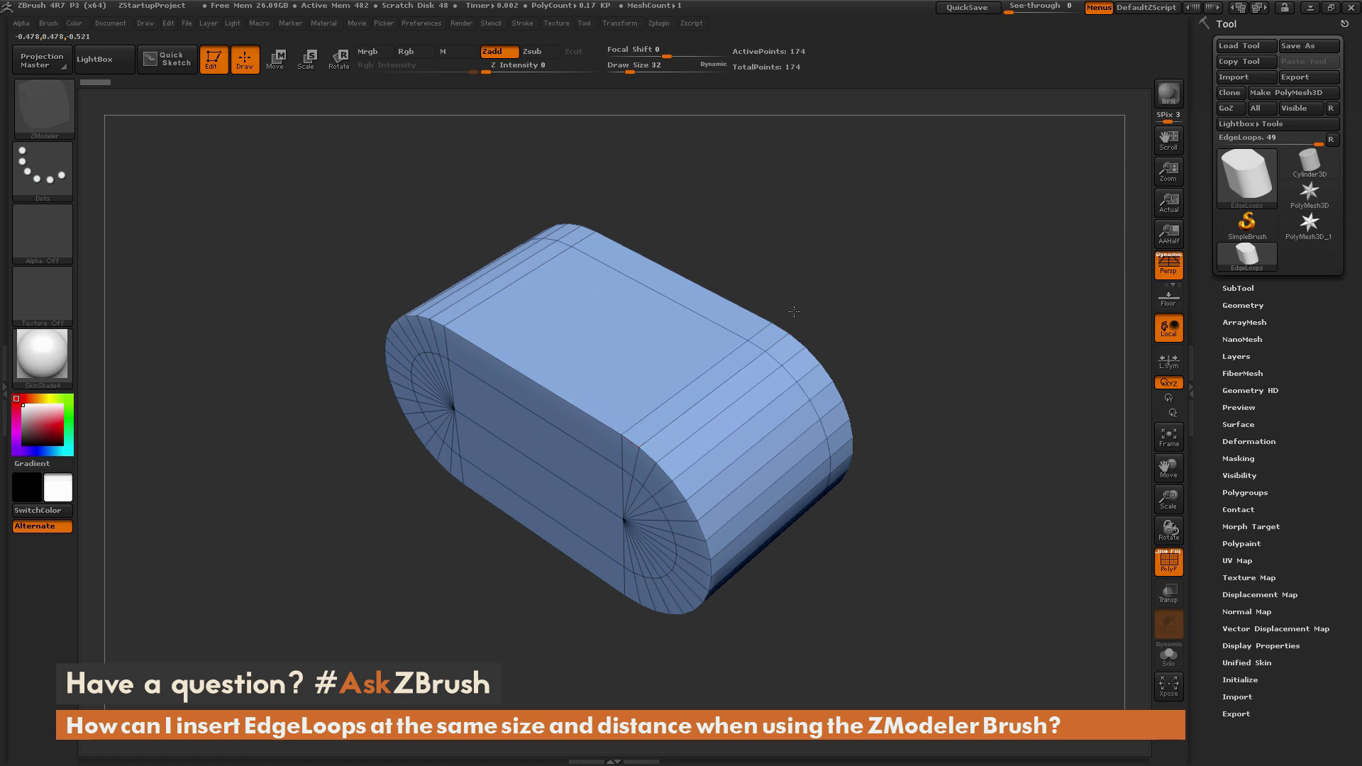
pyautogui.click(684, 293)
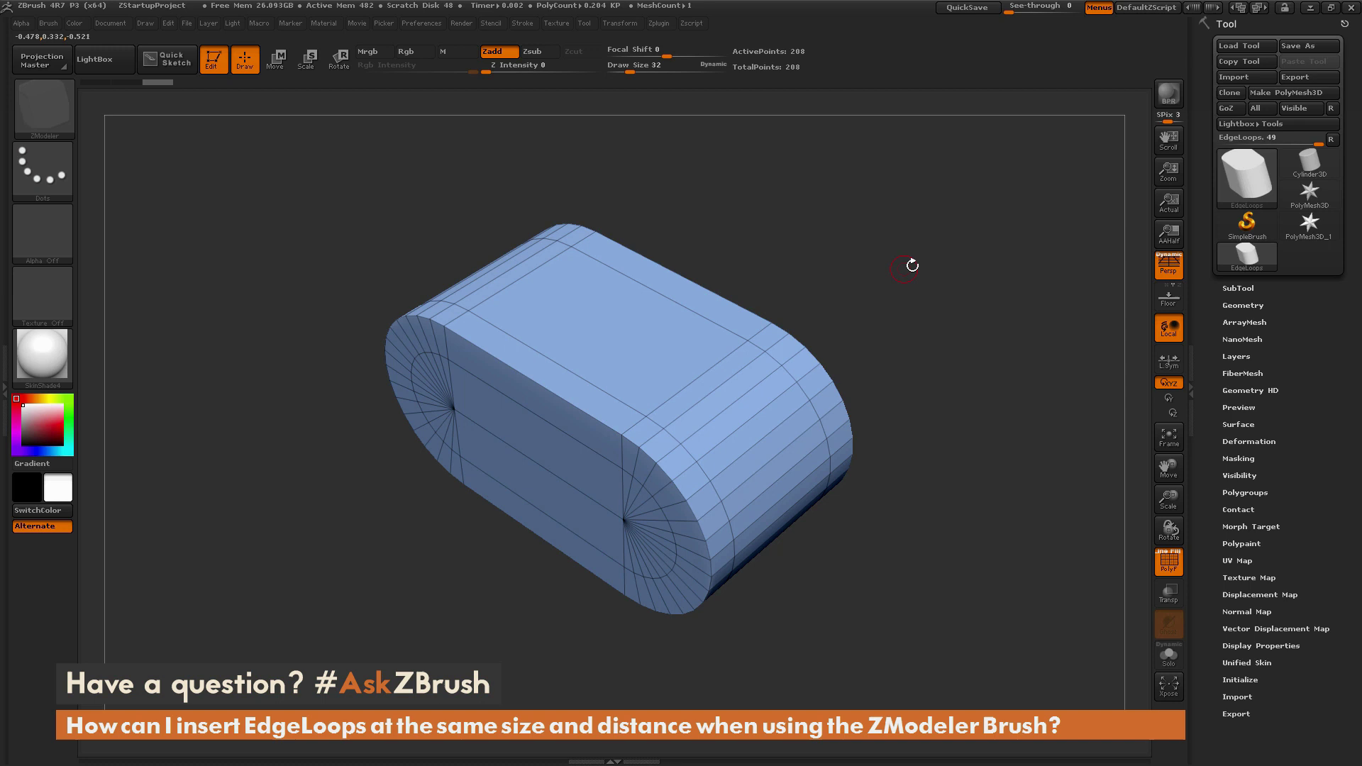
pyautogui.moveTo(913, 266); pyautogui.dragTo(837, 319)
pyautogui.click(675, 295)
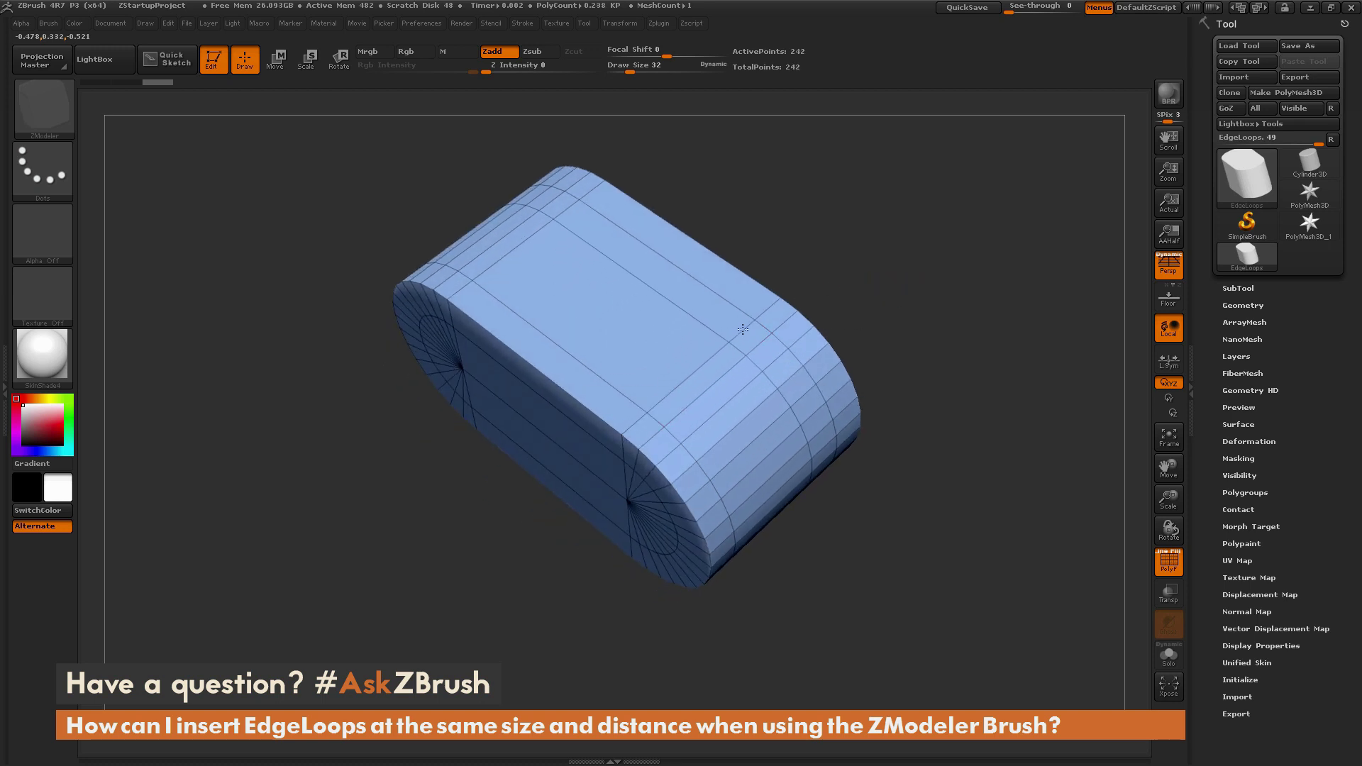
pyautogui.click(659, 409)
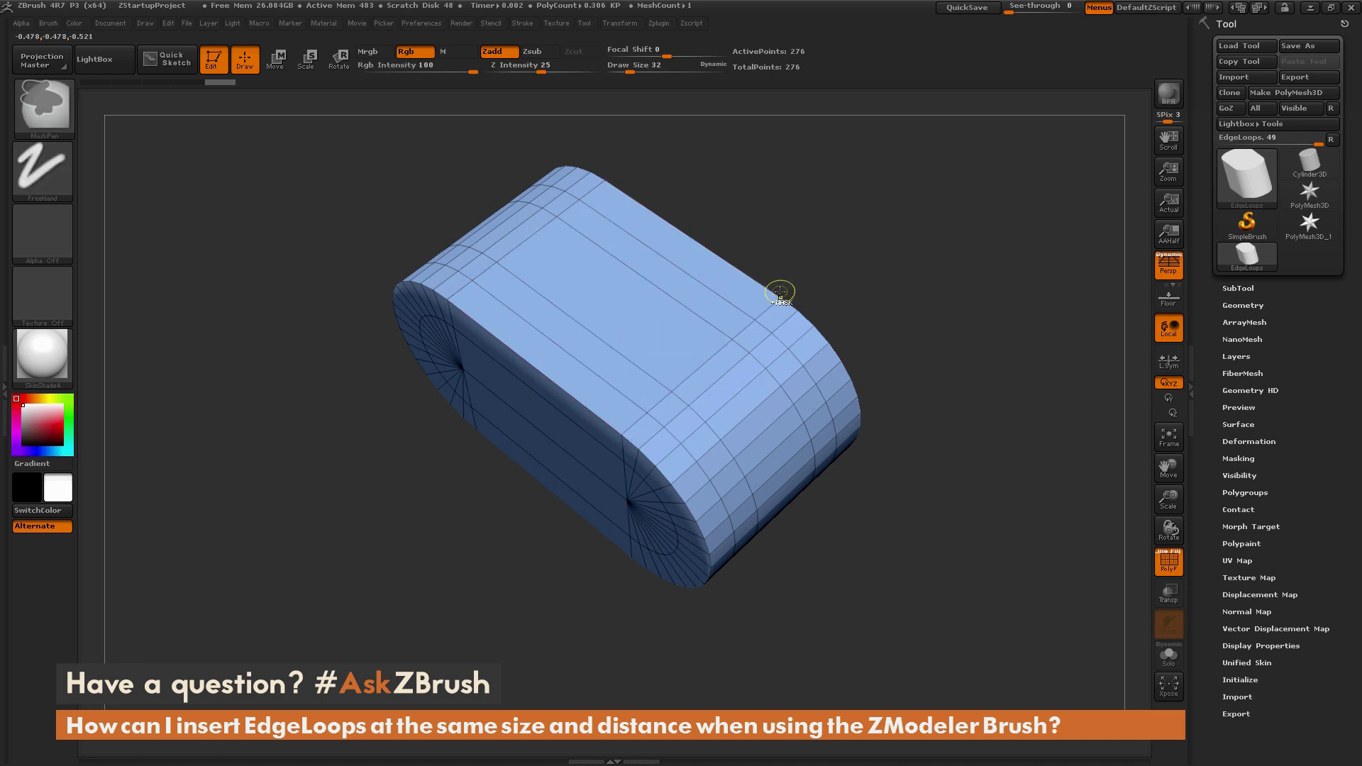
# Undo the inserted loops and set the ZModeler Insert action's target to Multiple EdgeLoops
pyautogui.hotkey('ctrl', 'z')
pyautogui.hotkey('ctrl', 'z')
pyautogui.hotkey('ctrl', 'z')
pyautogui.hotkey('ctrl', 'z')
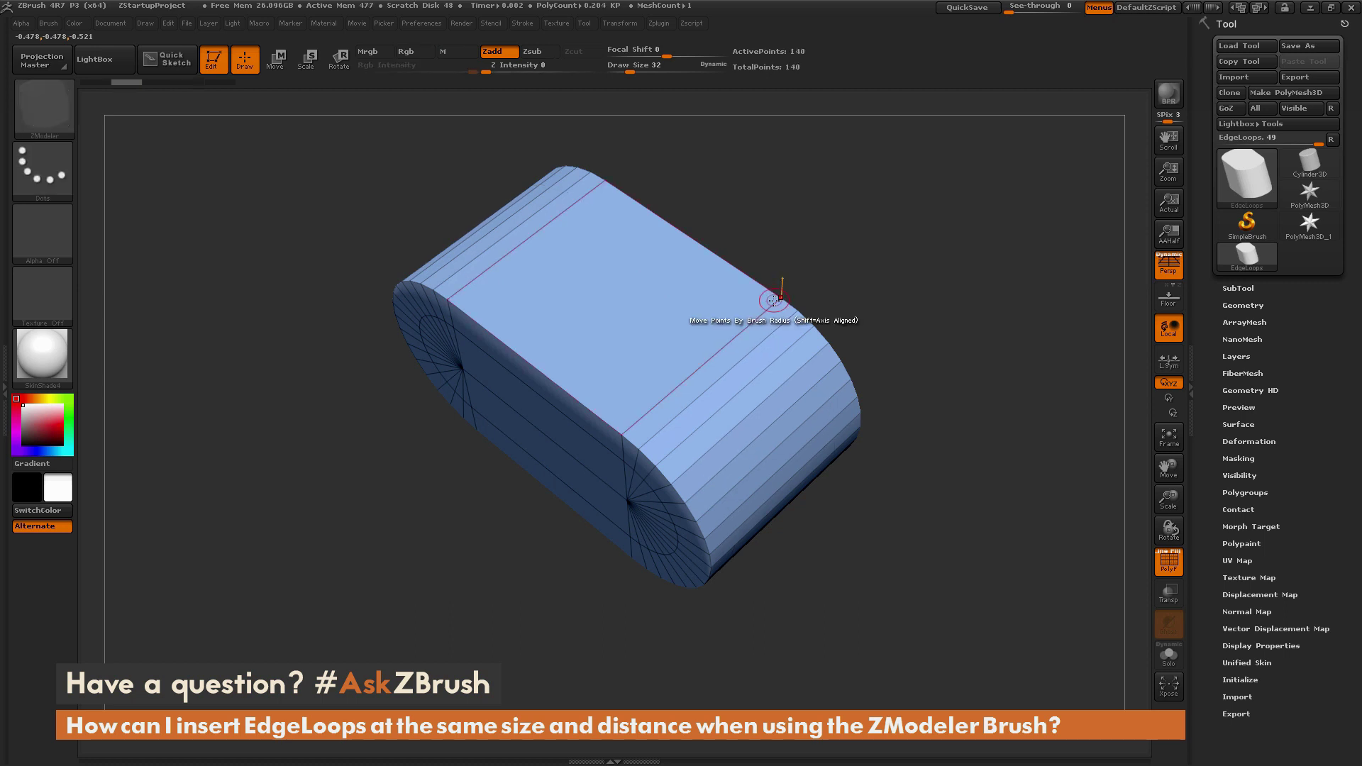
pyautogui.hotkey('ctrl', 'z')
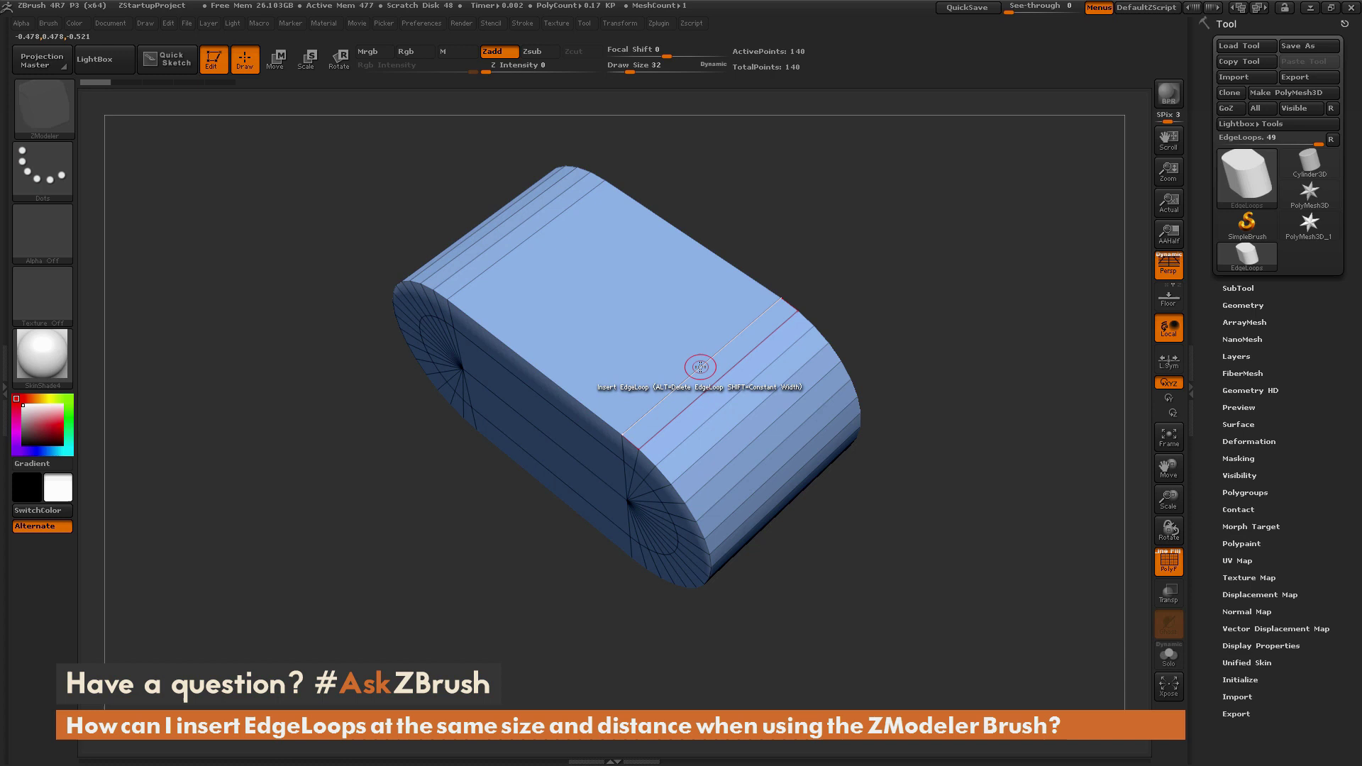
pyautogui.press('space')
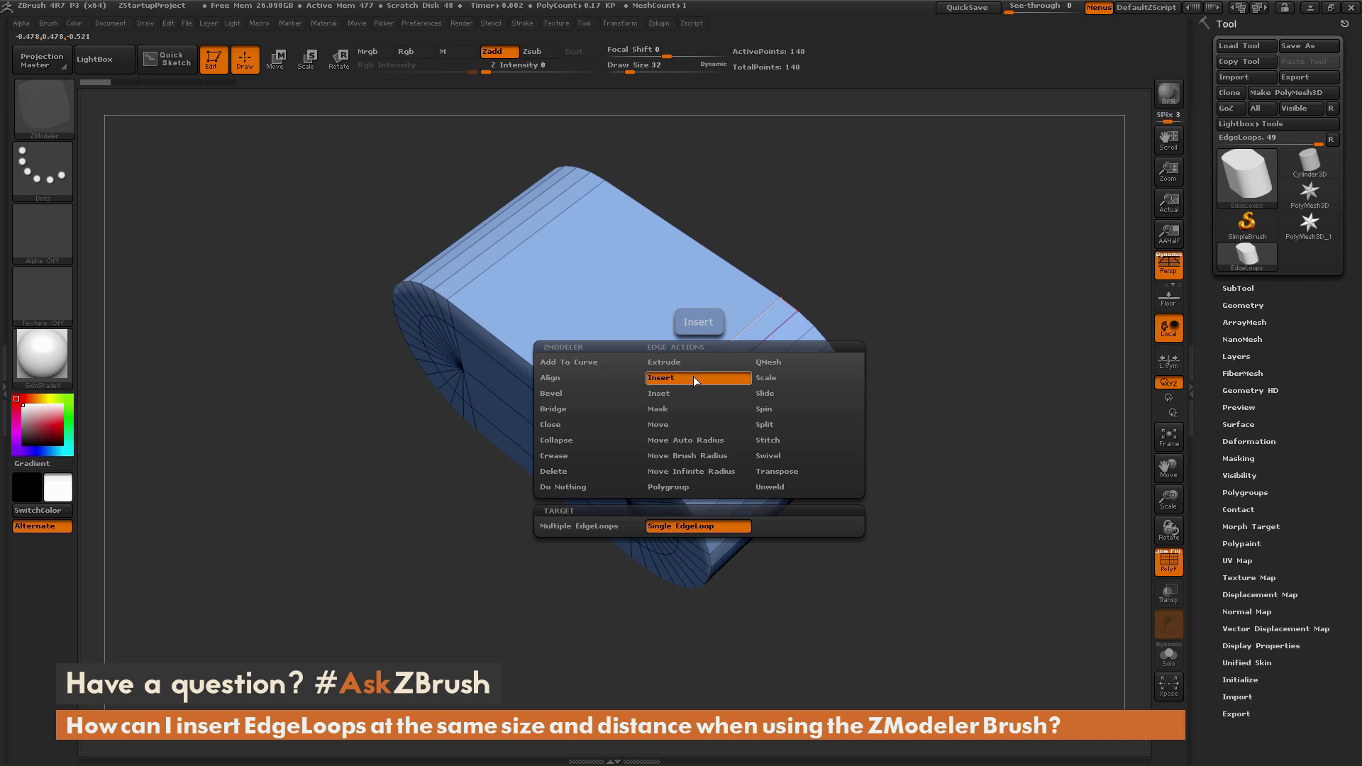
pyautogui.click(599, 527)
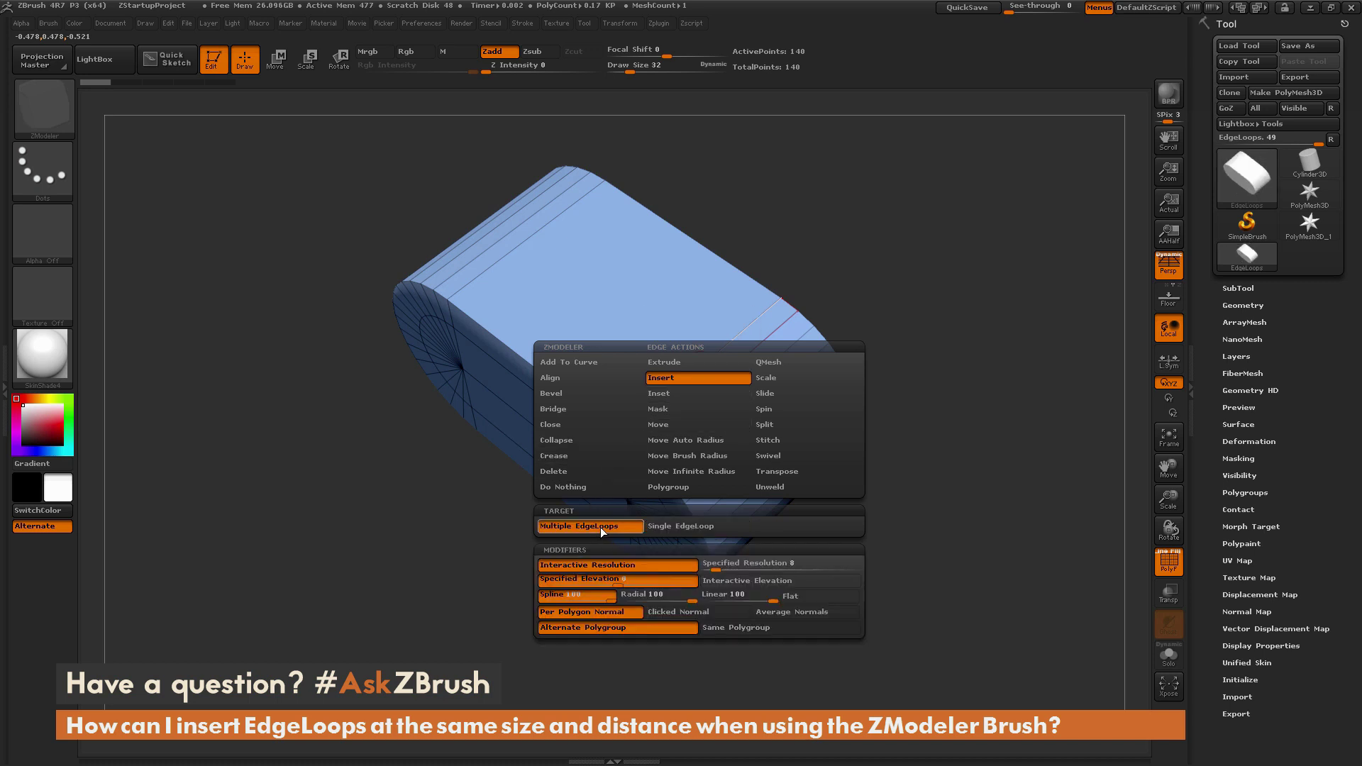
pyautogui.click(718, 562)
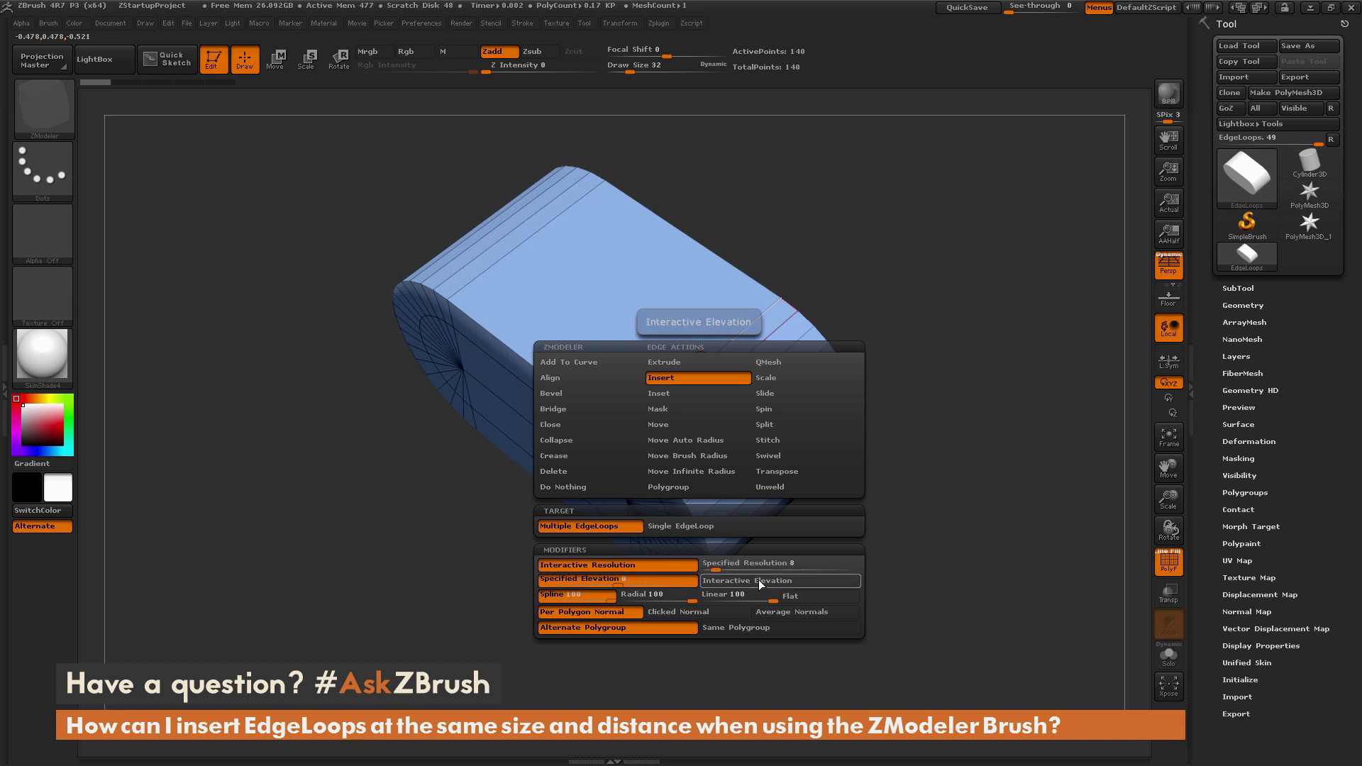
pyautogui.click(626, 523)
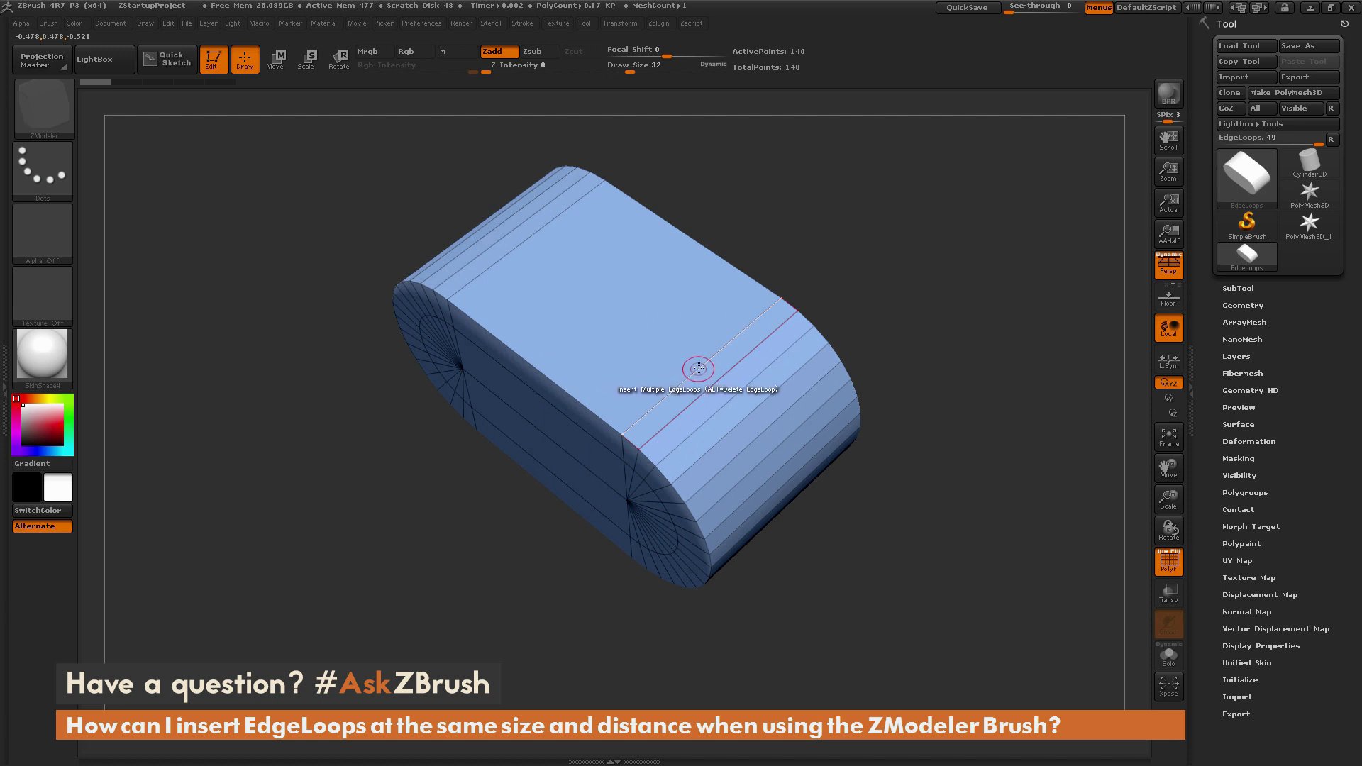
# Insert a set of evenly spaced loops across the box, plus one more on top, reaching 186 points
pyautogui.click(698, 367)
pyautogui.moveTo(708, 362)
pyautogui.mouseDown()
pyautogui.moveTo(780, 318)
pyautogui.moveTo(698, 355)
pyautogui.mouseUp()
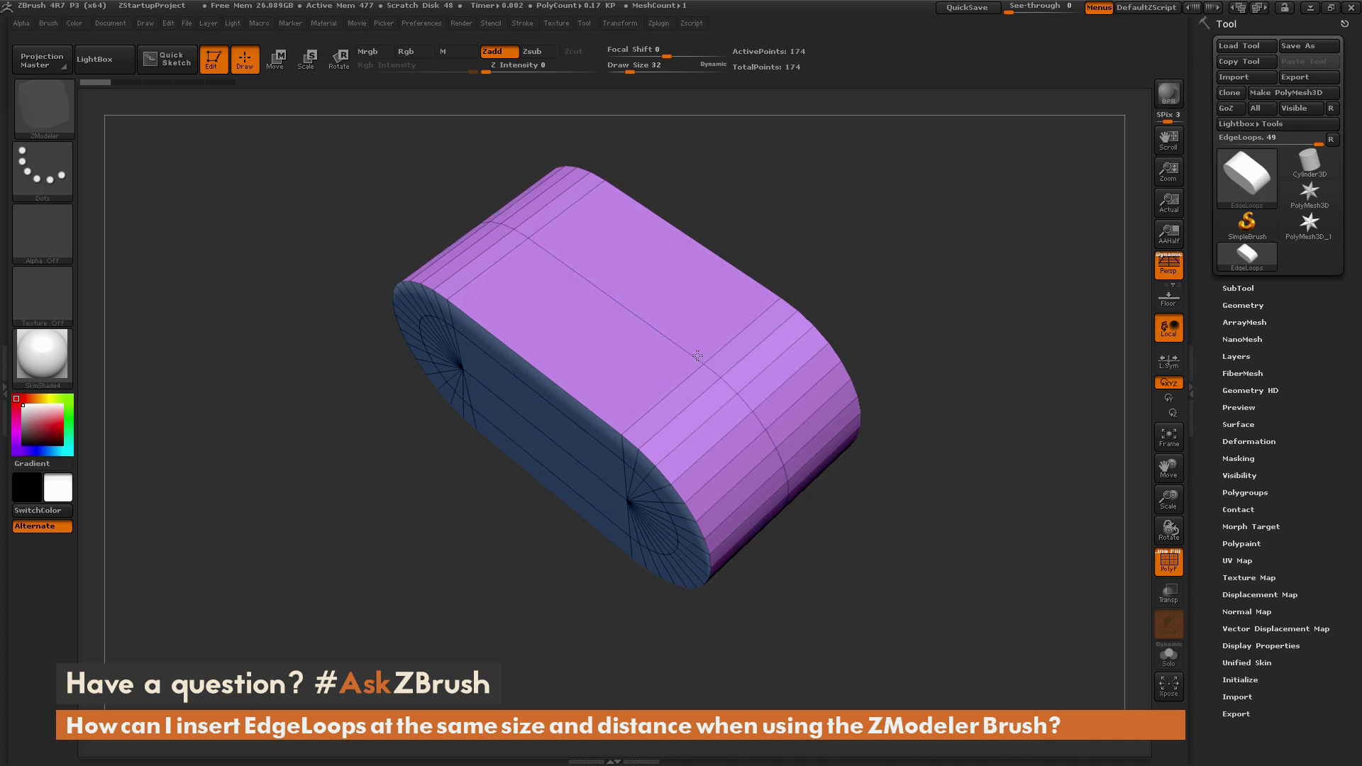
pyautogui.click(625, 307)
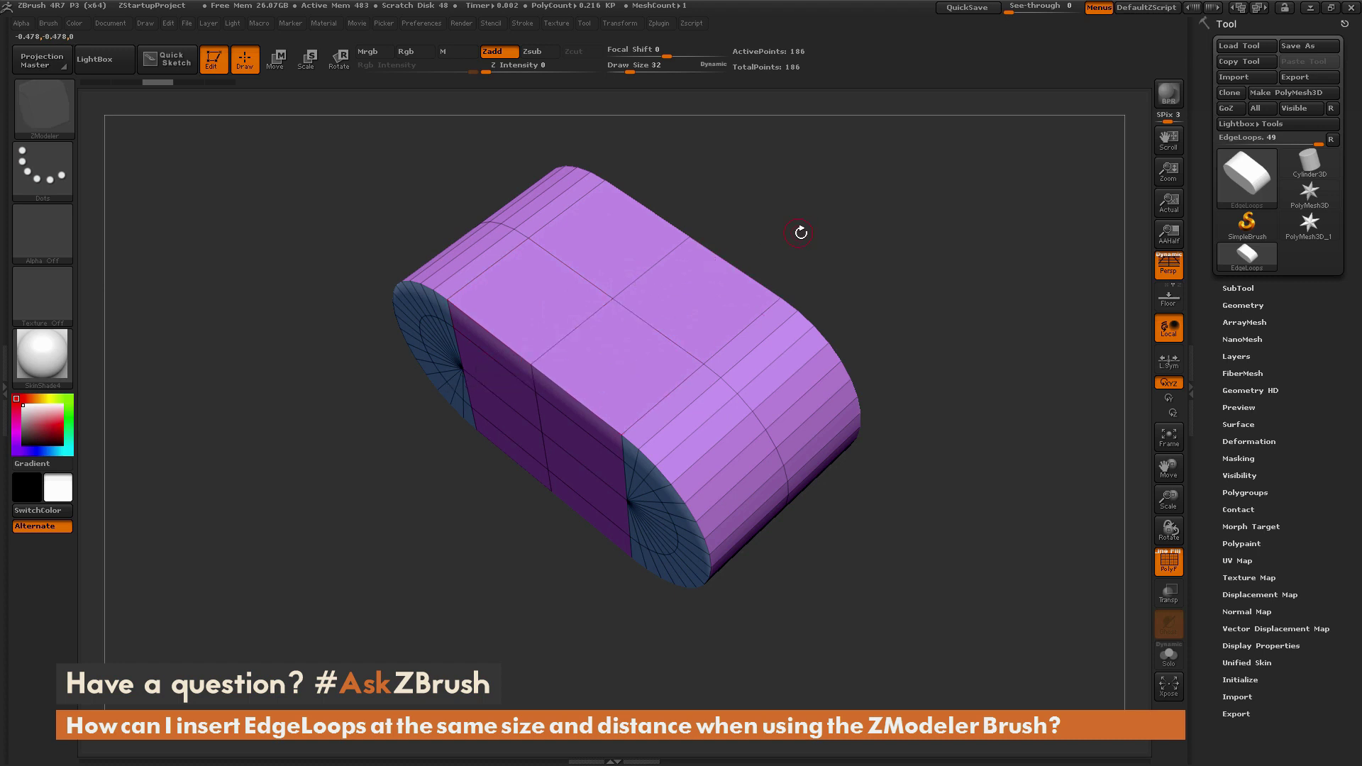
# Undo the previous loops and spread many evenly spaced loops across the box, reaching 378 points
pyautogui.press('ctrl')
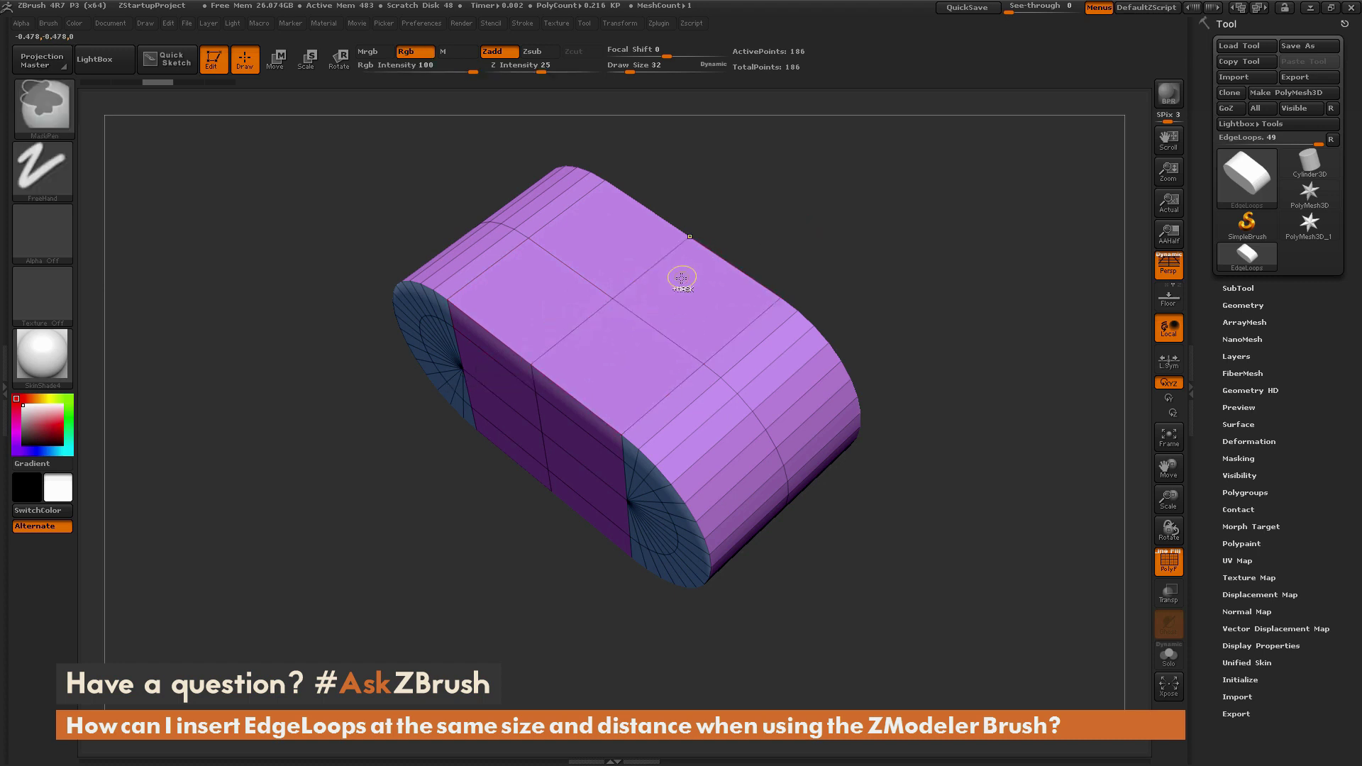
pyautogui.hotkey('ctrl', 'z')
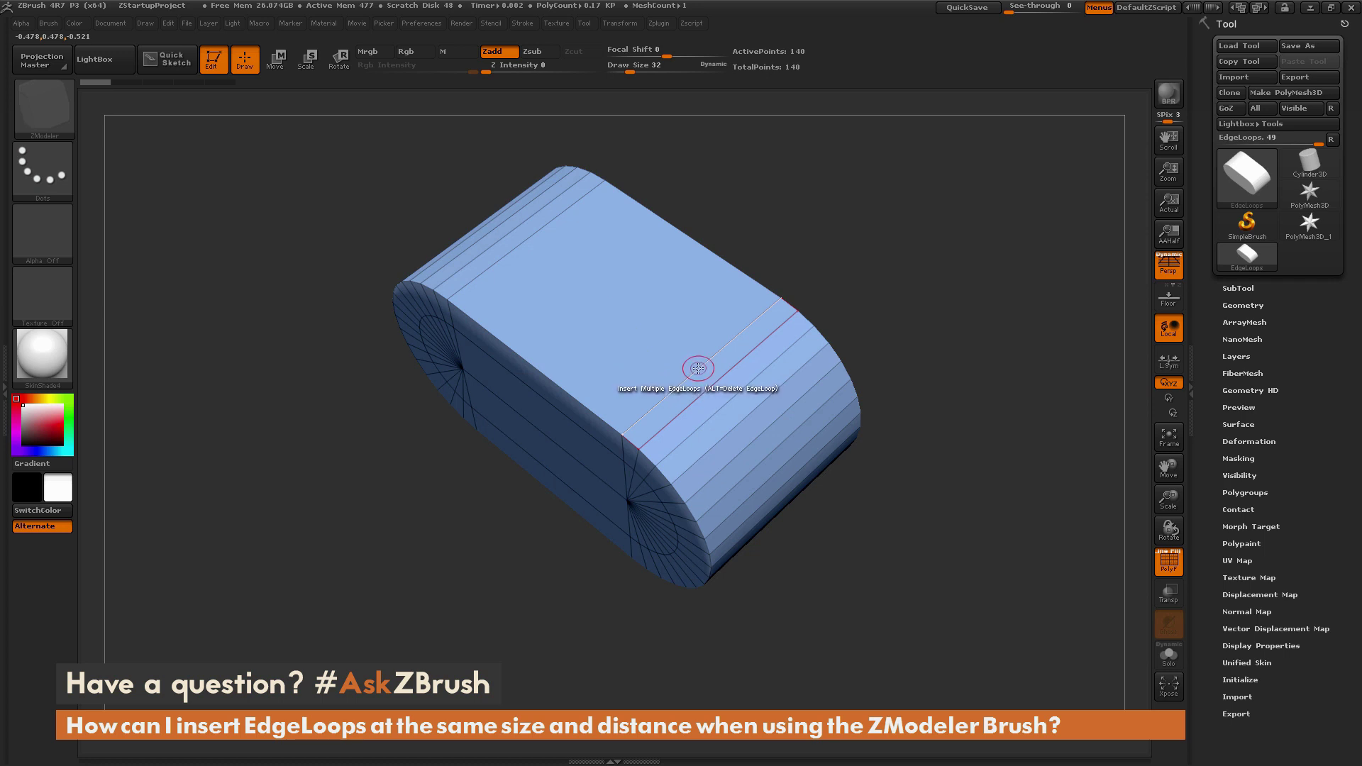
pyautogui.click(705, 365)
pyautogui.moveTo(738, 351); pyautogui.dragTo(843, 322)
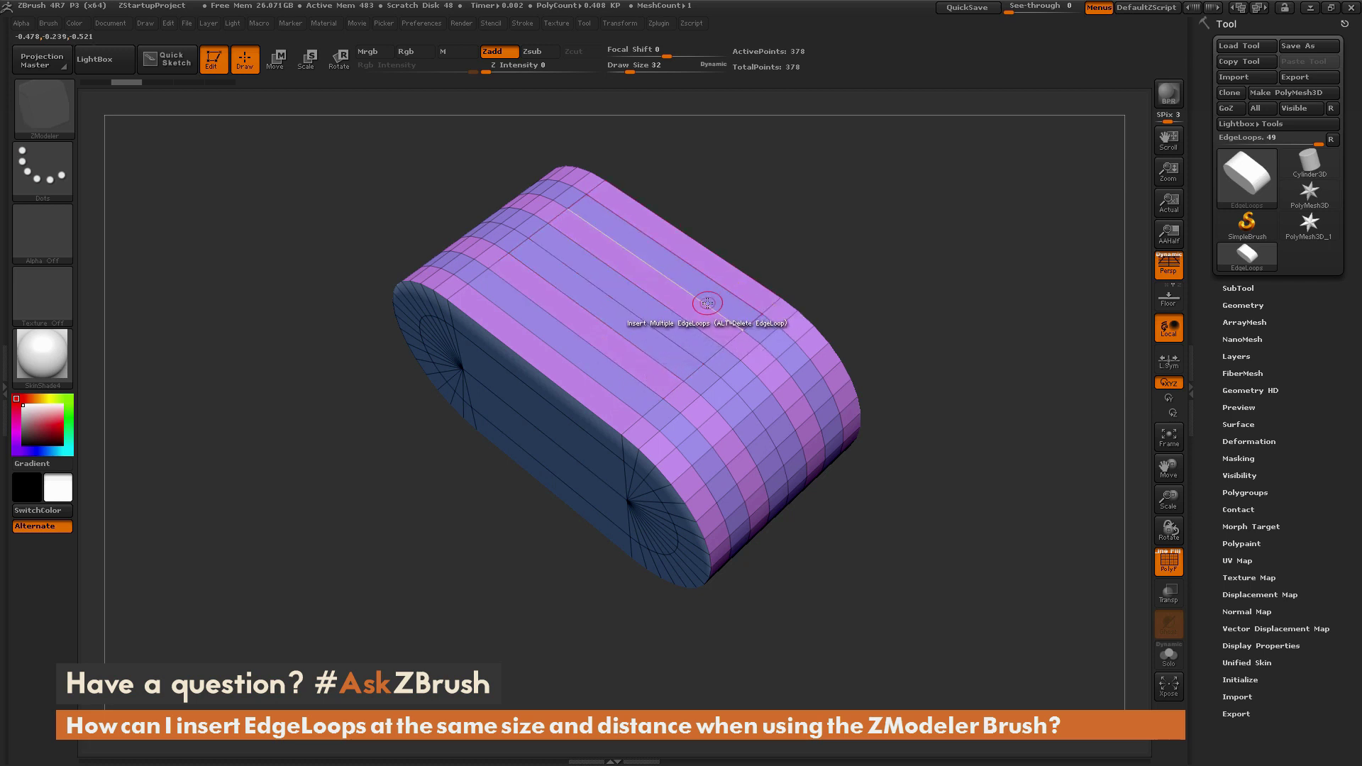
# Switch the polygroup modifier to Same Polygroup and re-insert the evenly spaced loops as one purple group
pyautogui.press('space')
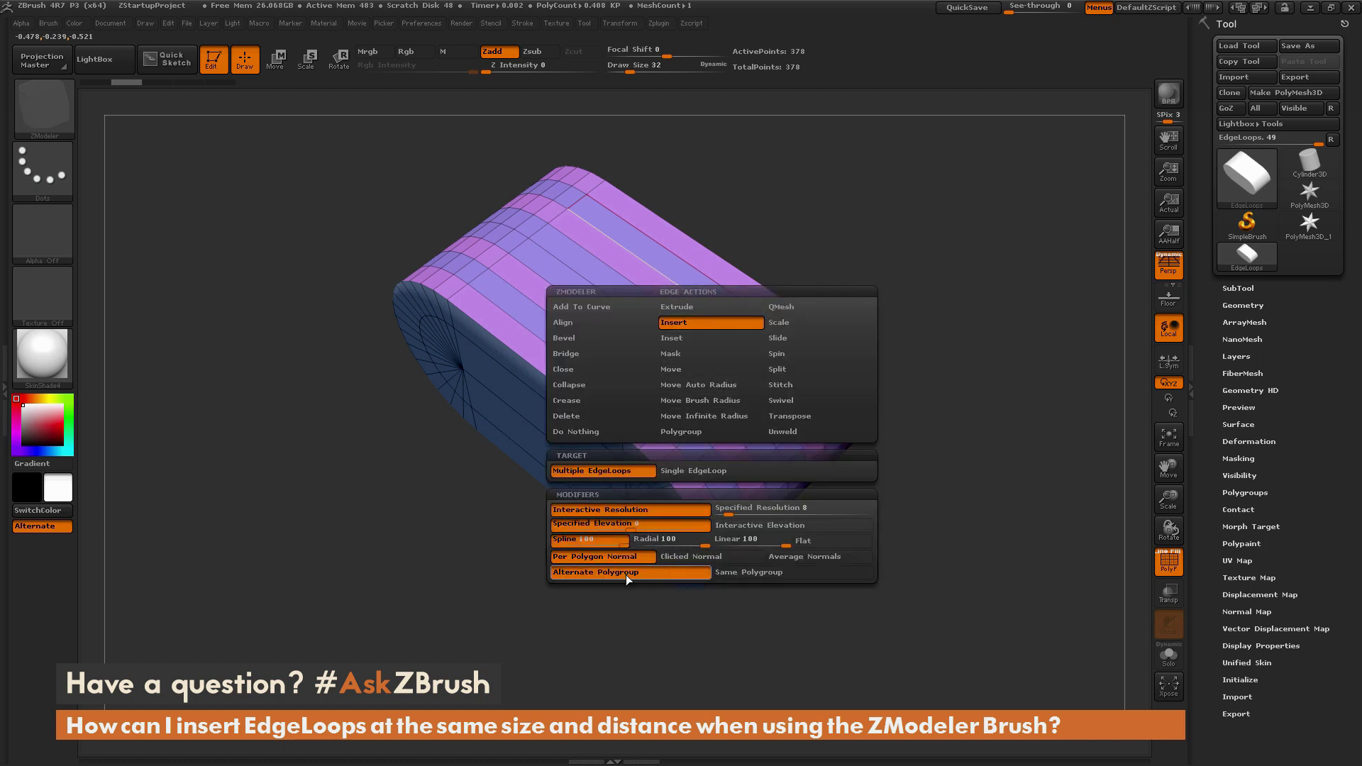
pyautogui.click(744, 571)
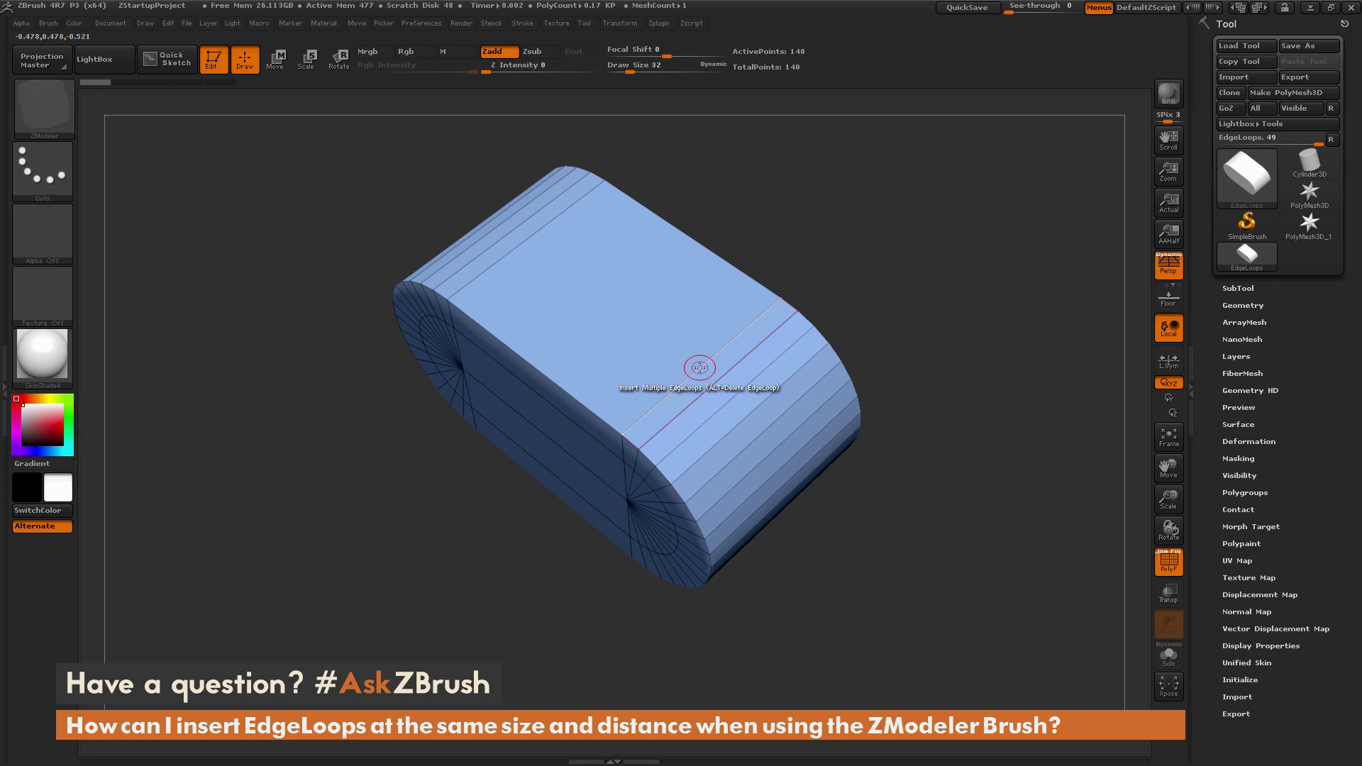
pyautogui.moveTo(699, 366); pyautogui.dragTo(783, 322)
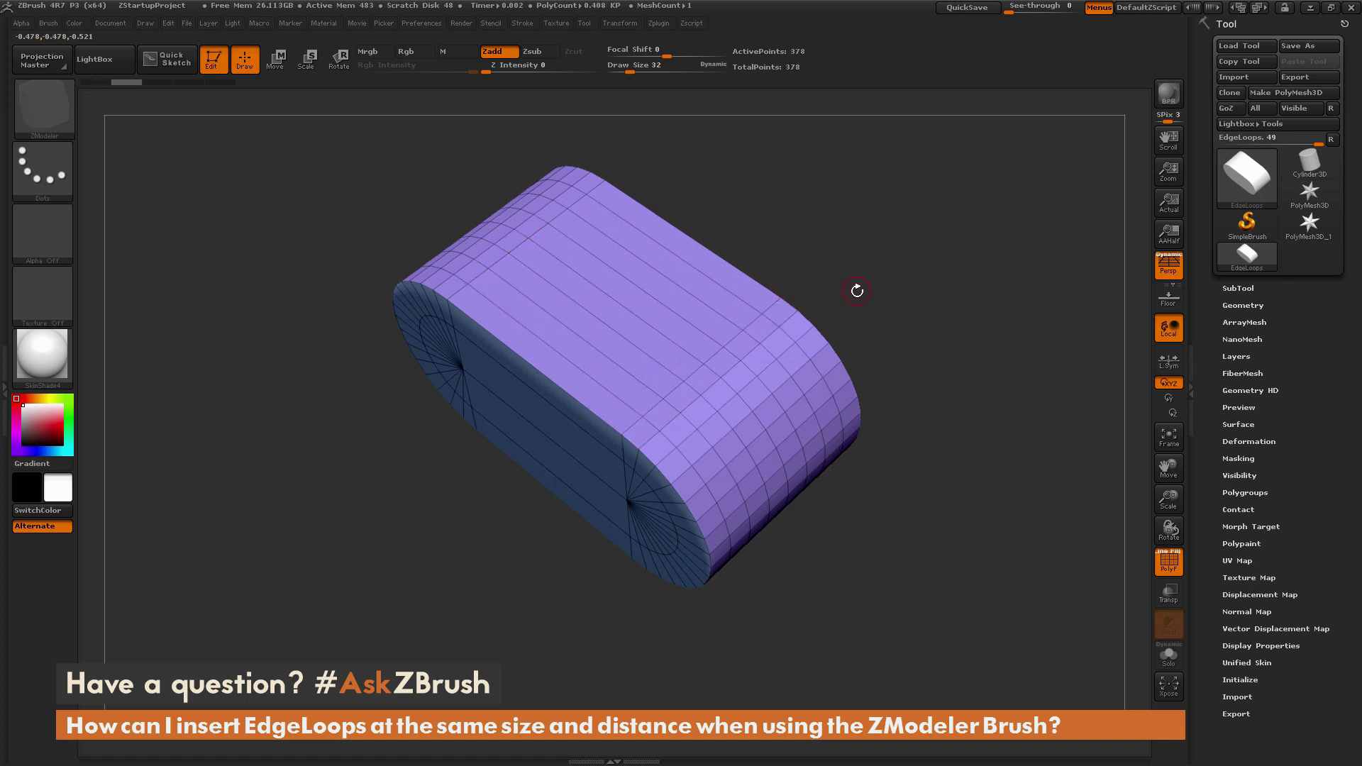
# Add evenly spaced loops across the front side face, bringing the mesh to 570 points
pyautogui.moveTo(857, 291); pyautogui.dragTo(738, 298)
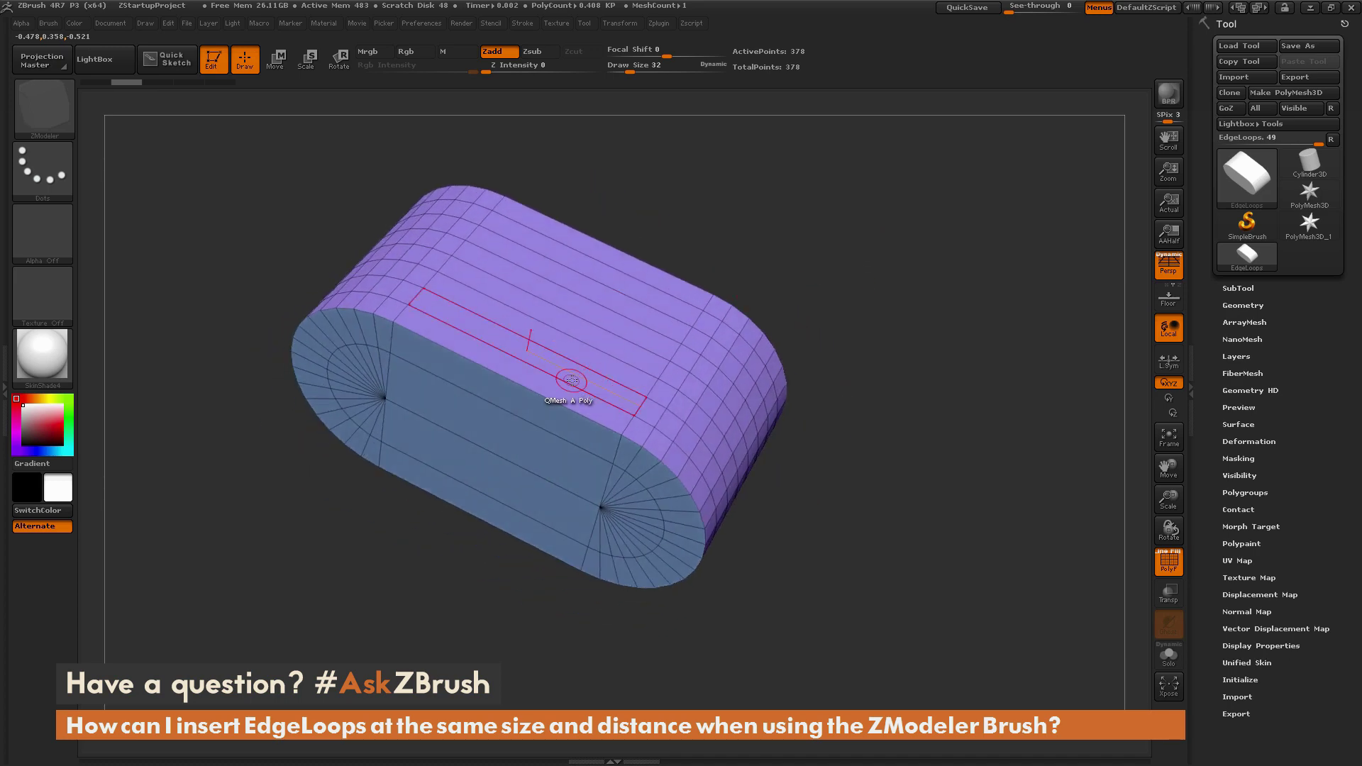
pyautogui.moveTo(572, 381); pyautogui.dragTo(673, 430)
pyautogui.click(679, 432)
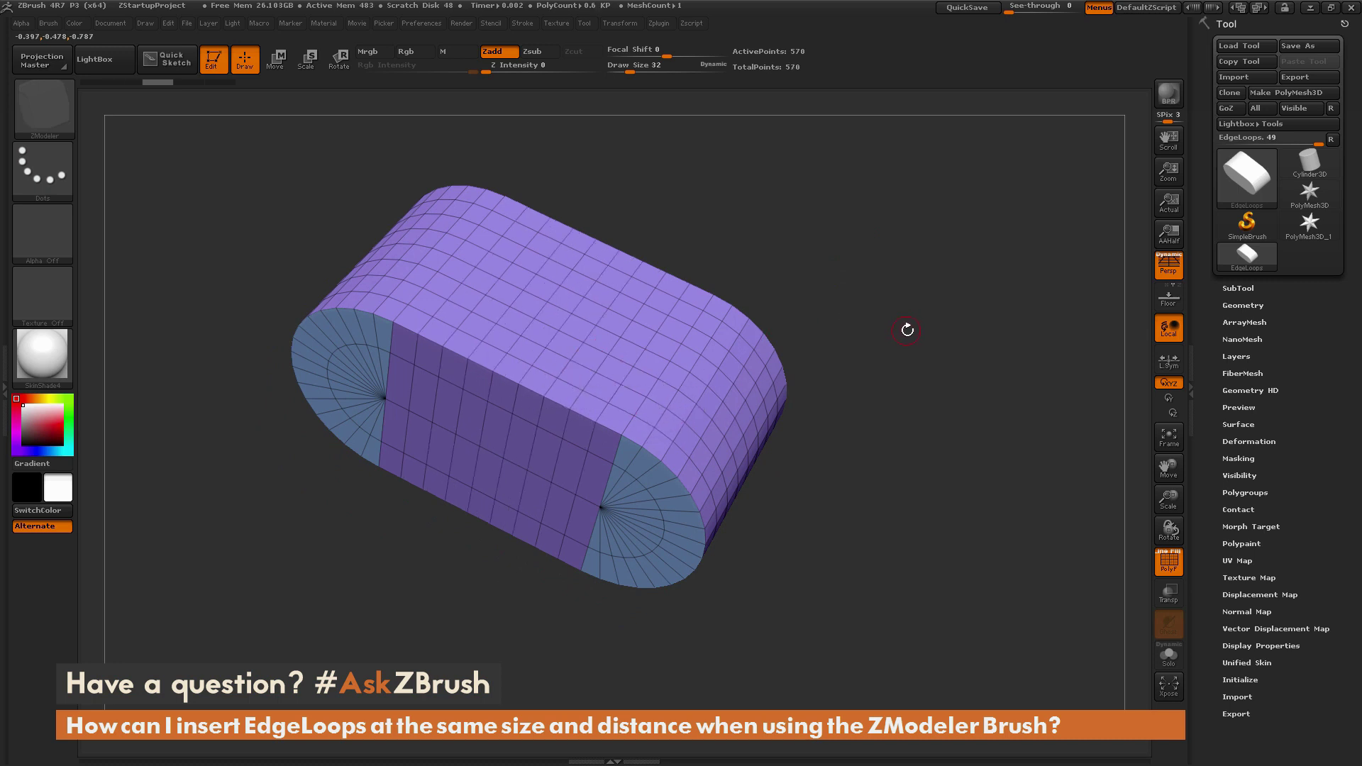
pyautogui.moveTo(910, 326); pyautogui.dragTo(899, 327)
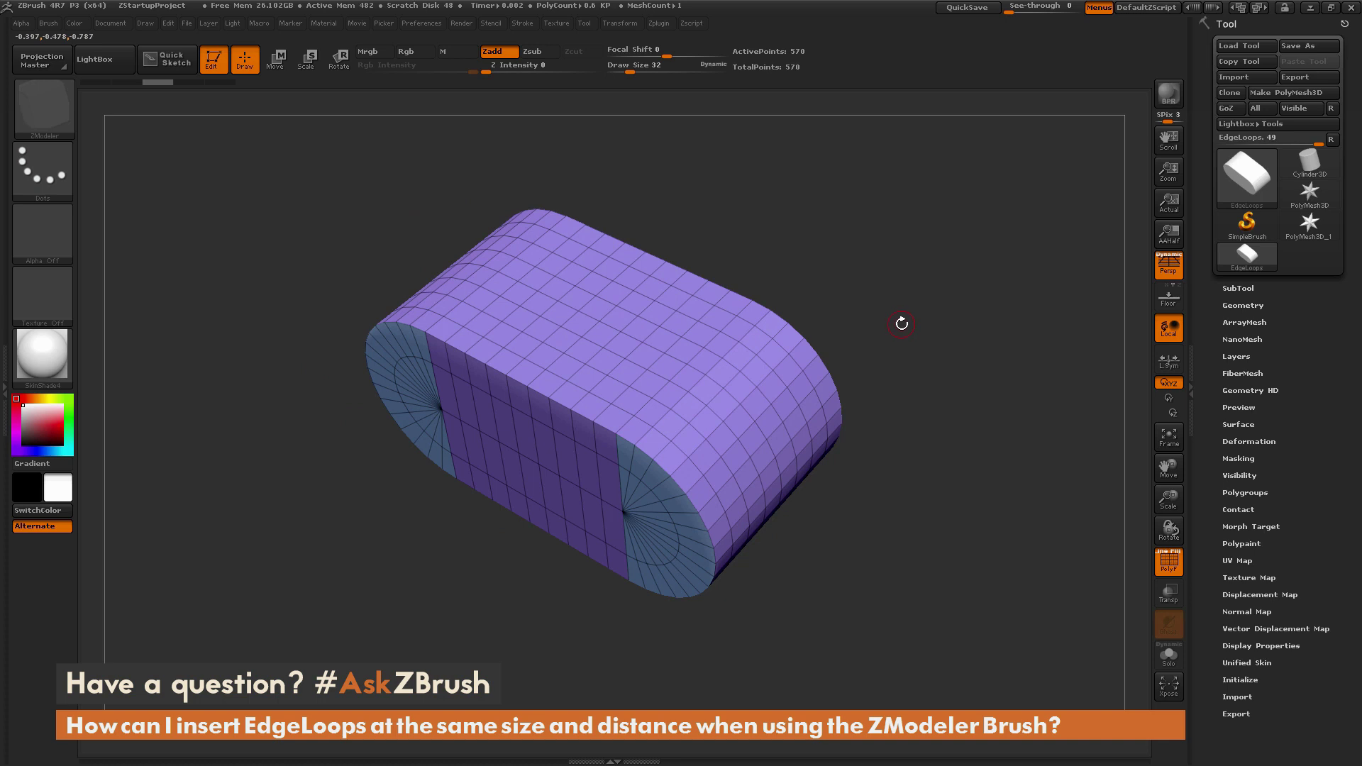